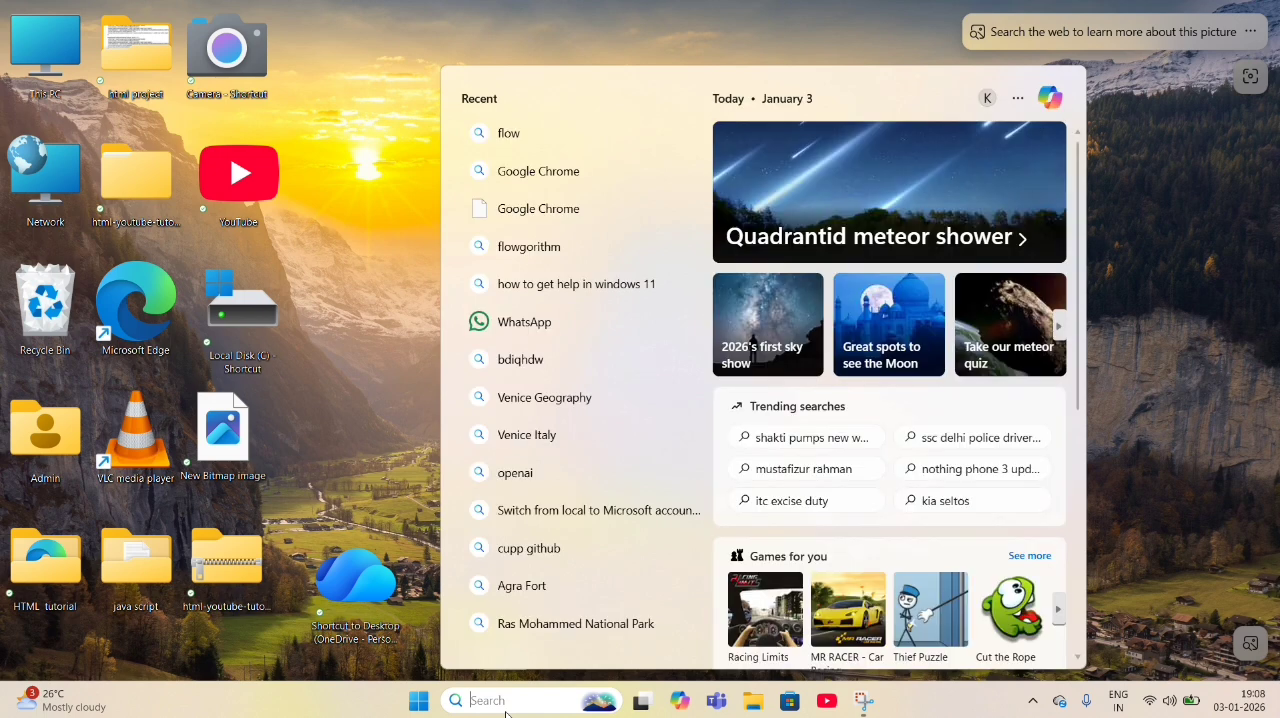
- Search the web for "google ai studio" and open the Google AI Studio site
text(google ai)
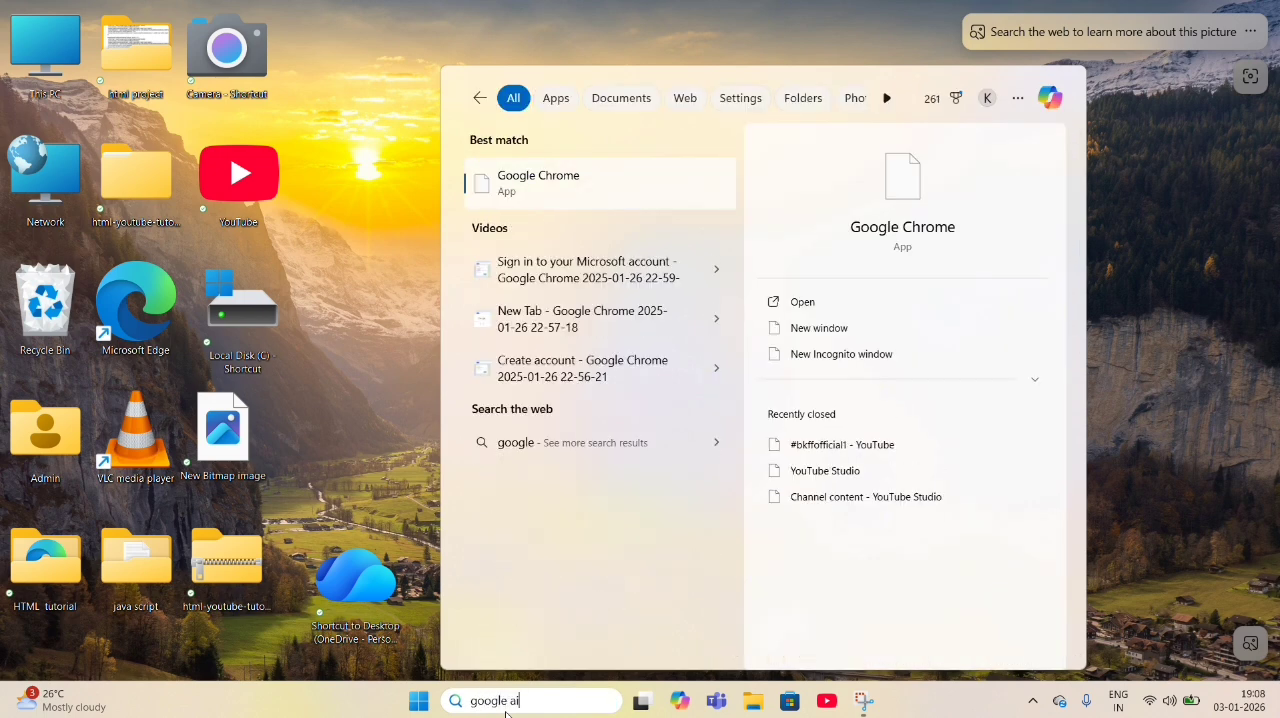
text( stu)
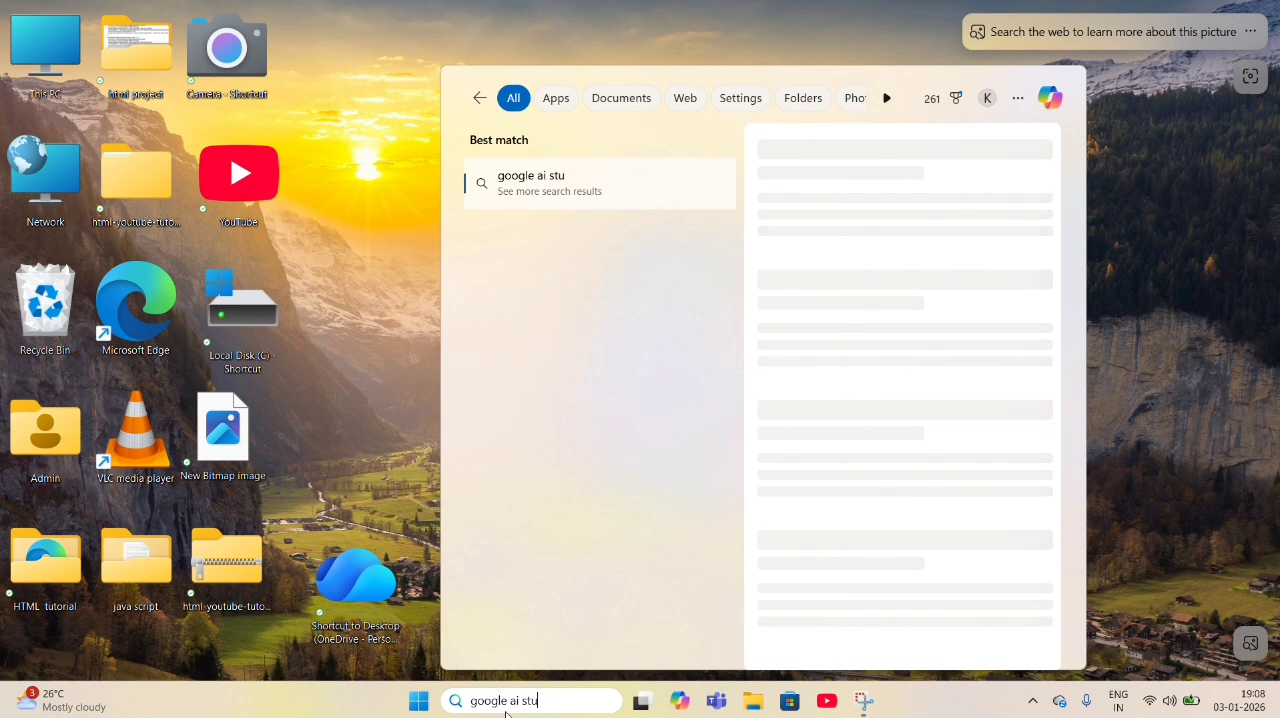
text(dio)
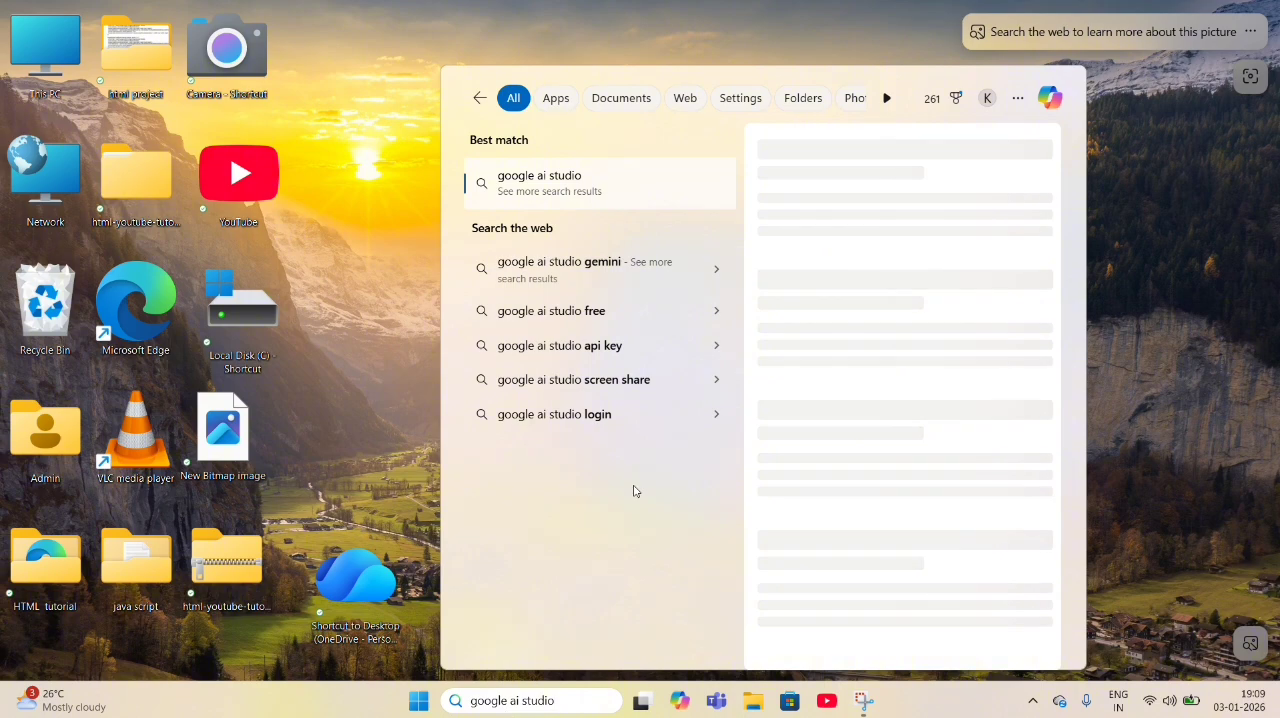
click(648, 190)
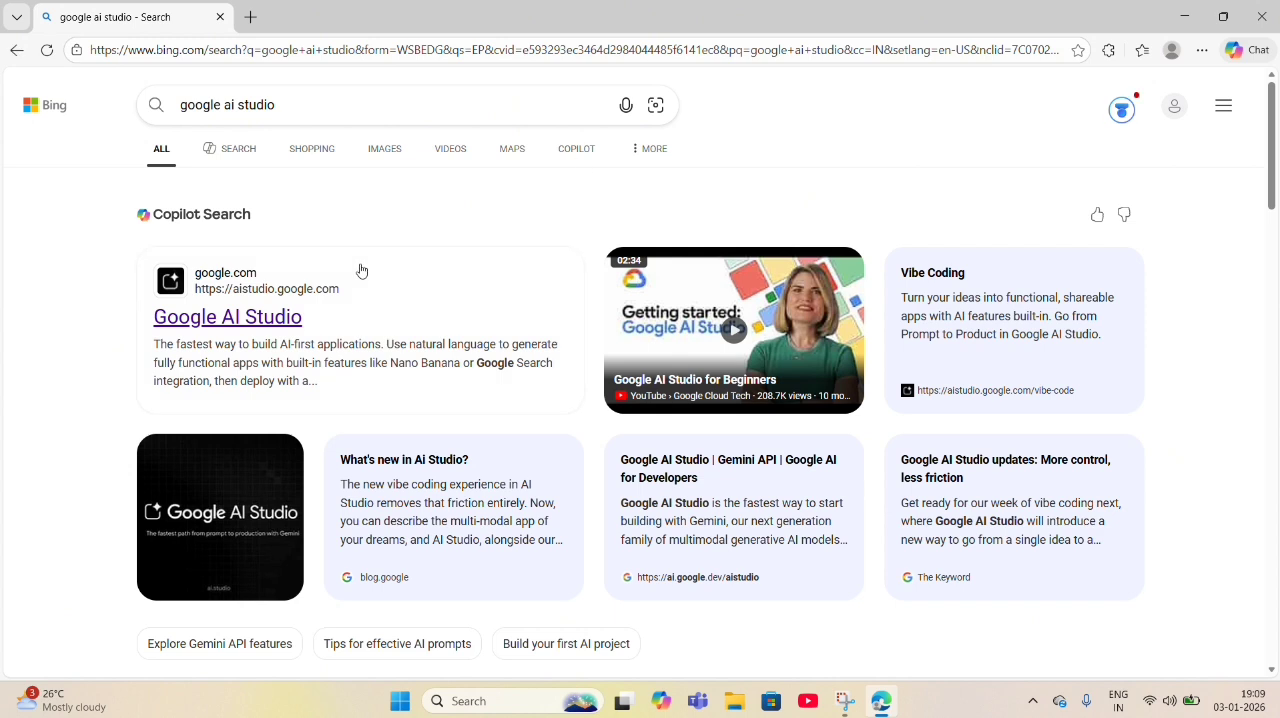
click(256, 318)
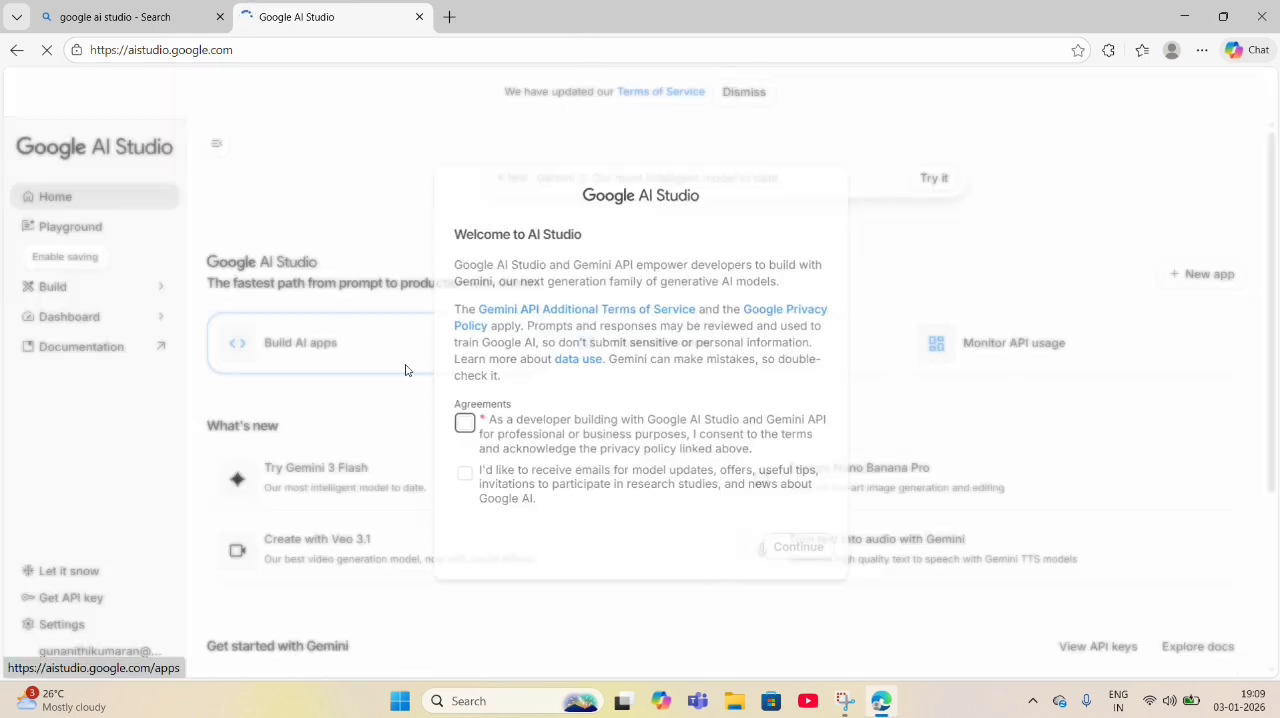
- Accept the Google AI Studio terms, opt in to model update emails, and continue to the home page
click(464, 424)
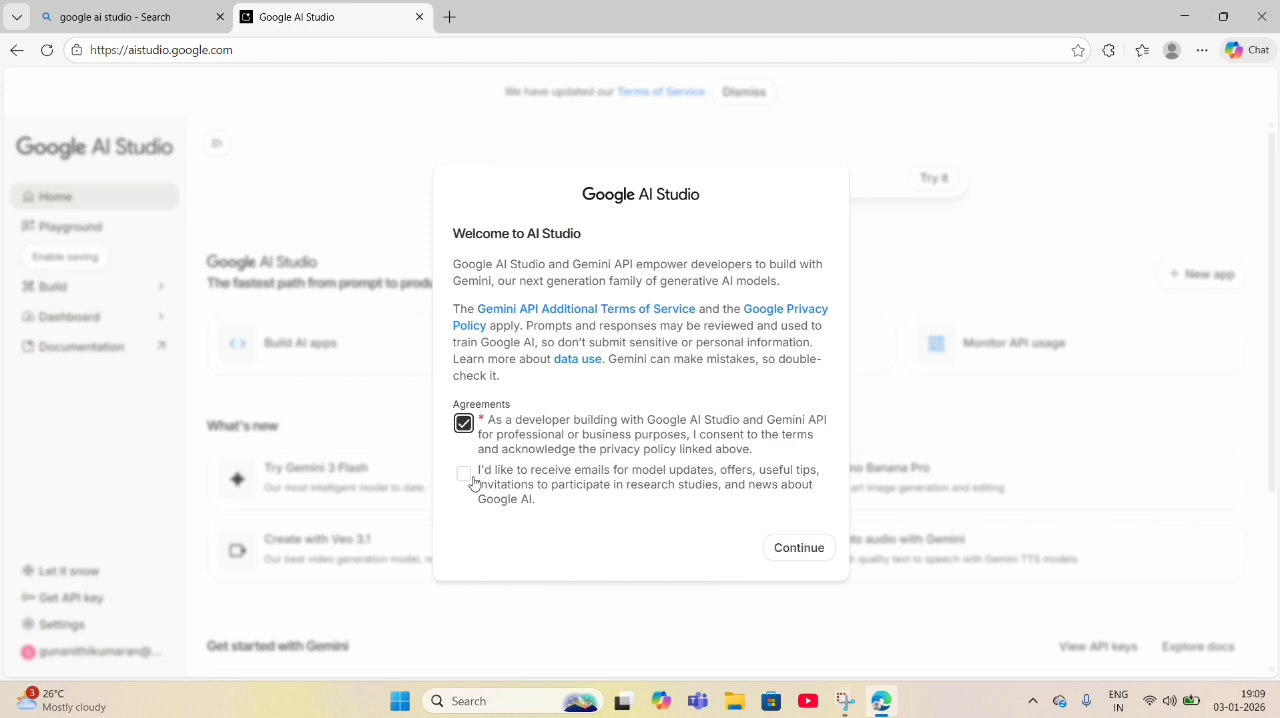
click(464, 476)
click(803, 549)
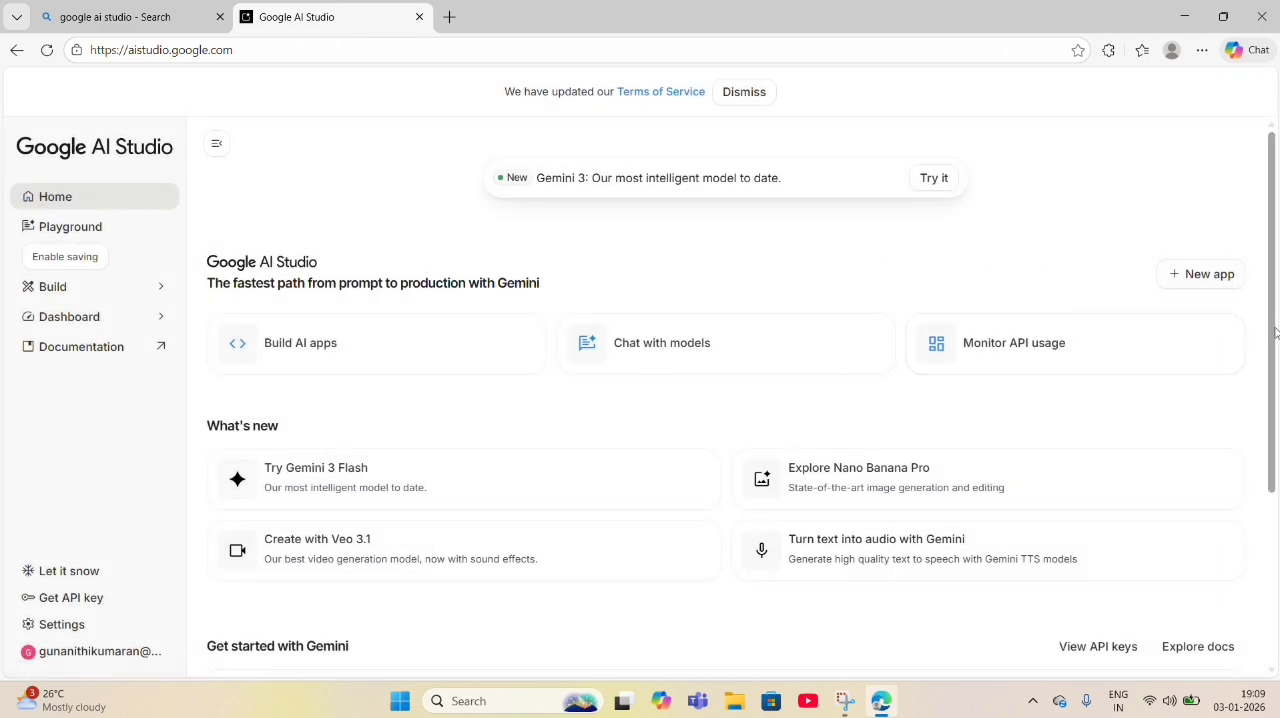
- Open the tool for turning text into audio with Gemini and set its mode to single-speaker audio
scroll(1274, 342, down, 3)
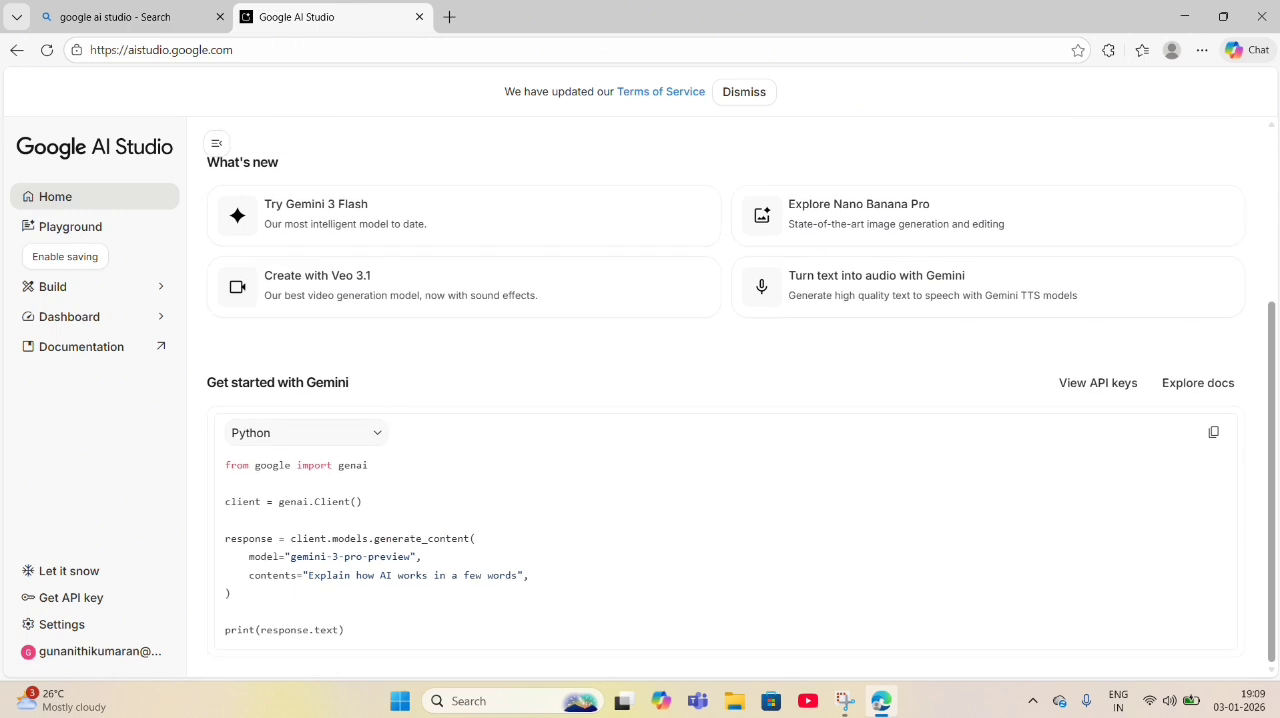
scroll(1236, 423, up, 2)
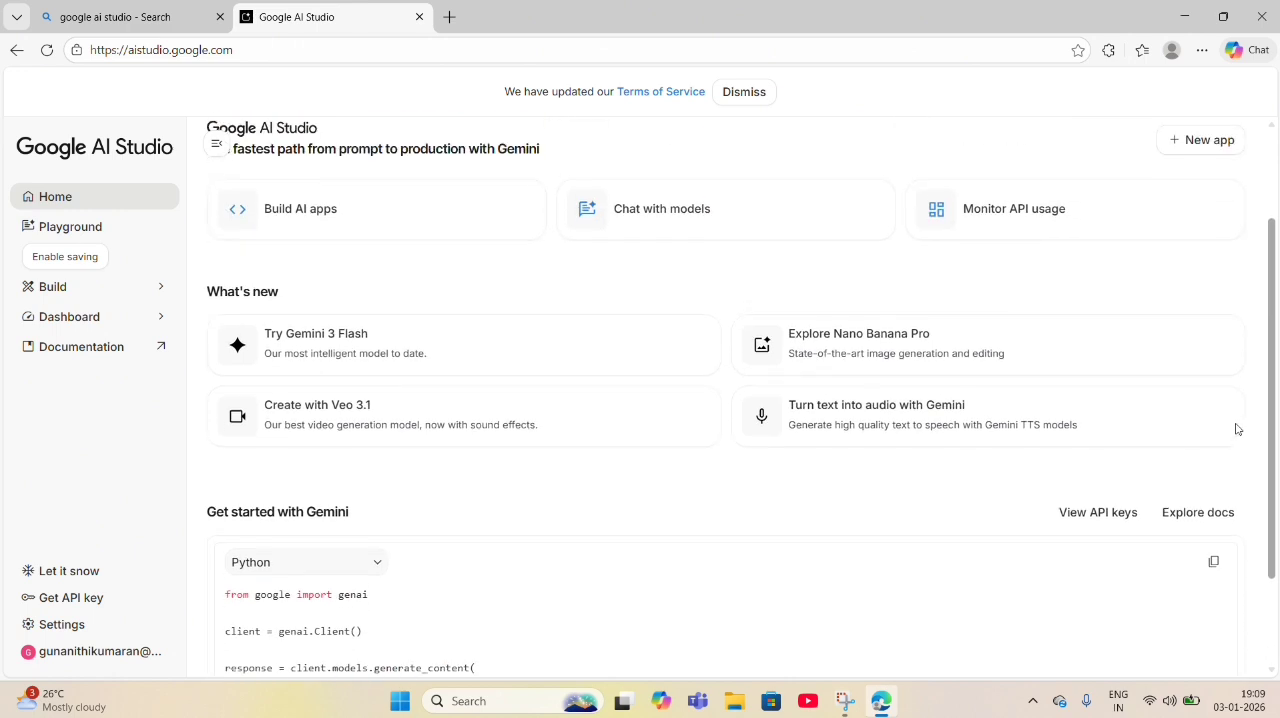
scroll(1236, 423, down, 1)
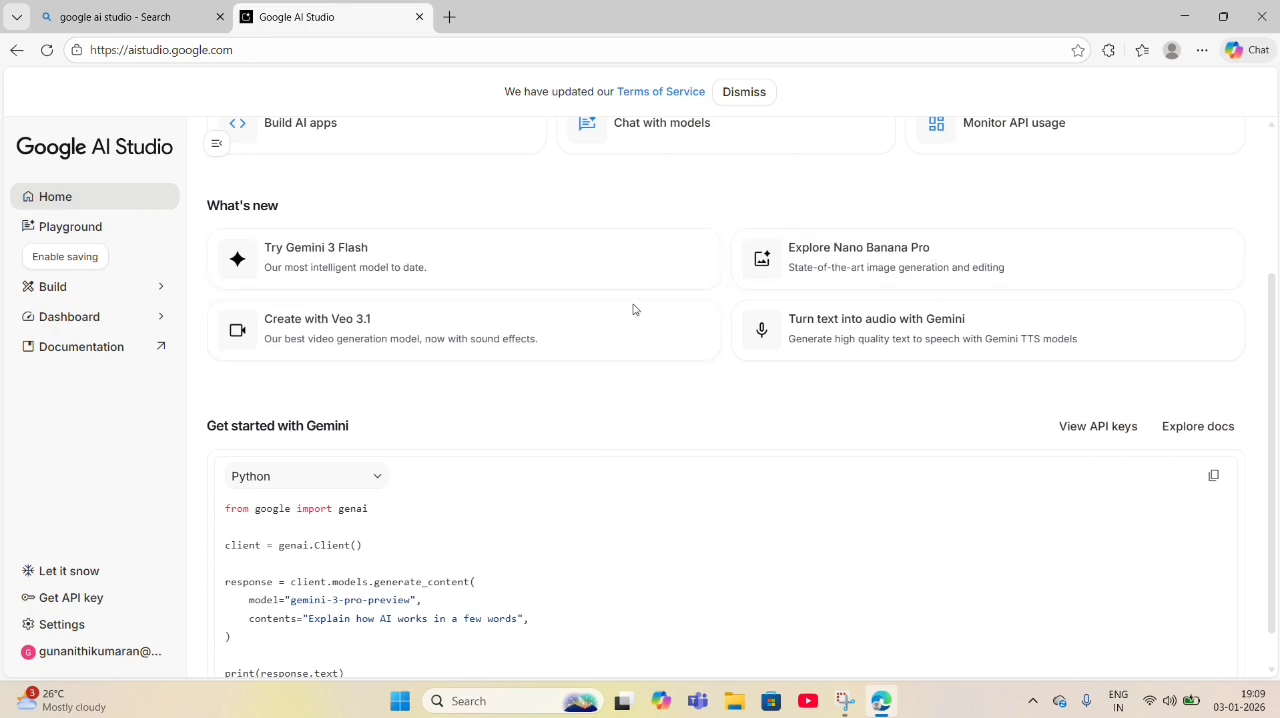
click(869, 345)
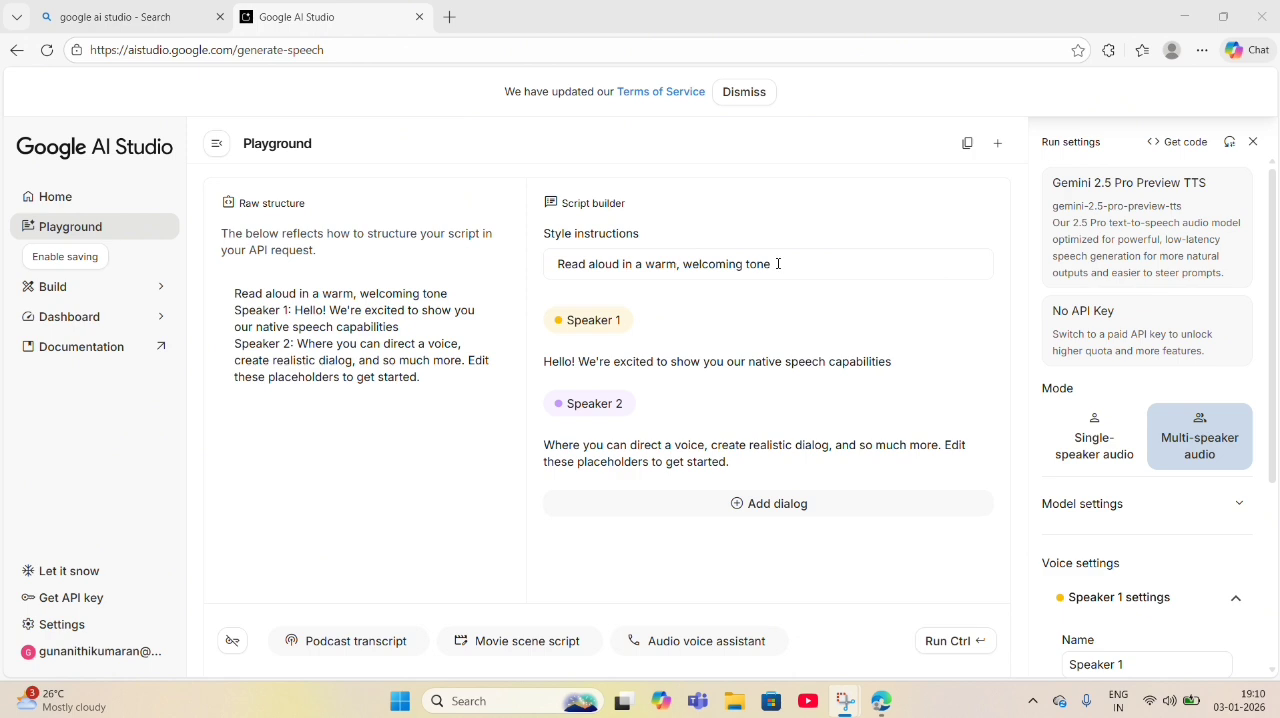
click(1094, 435)
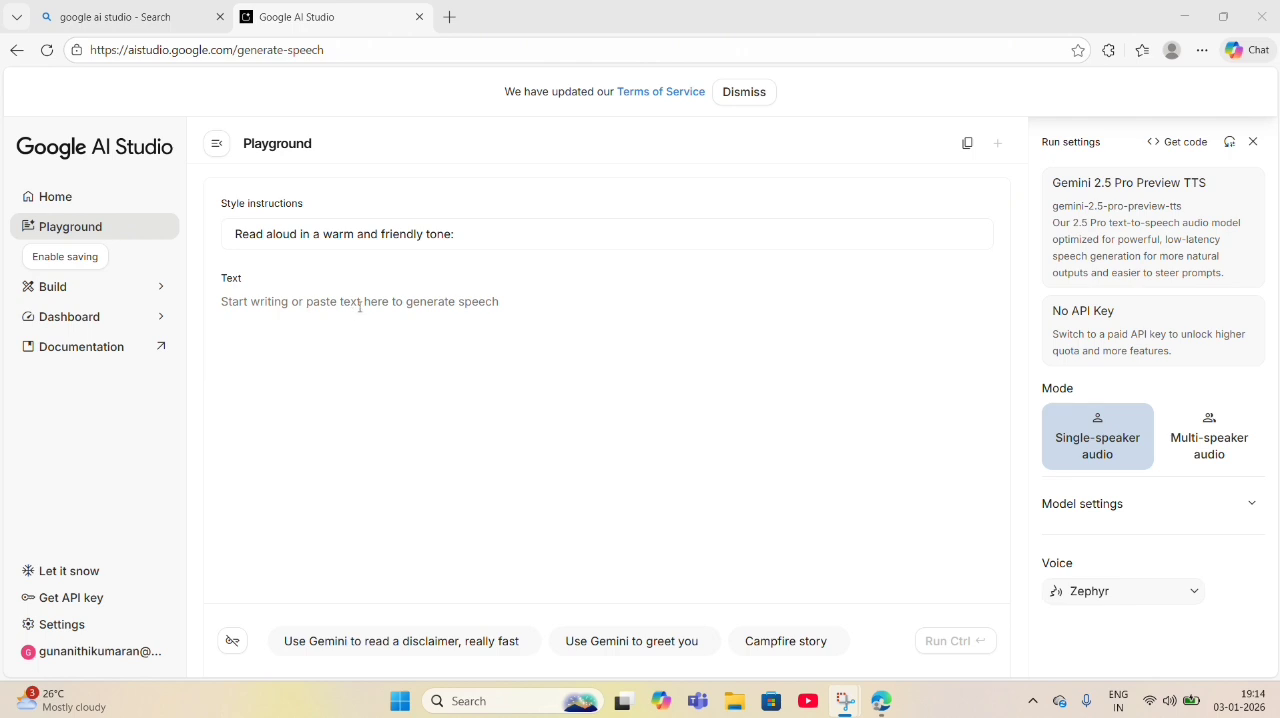
- Switch to Copilot and ask it for "lion story tamil"
click(661, 701)
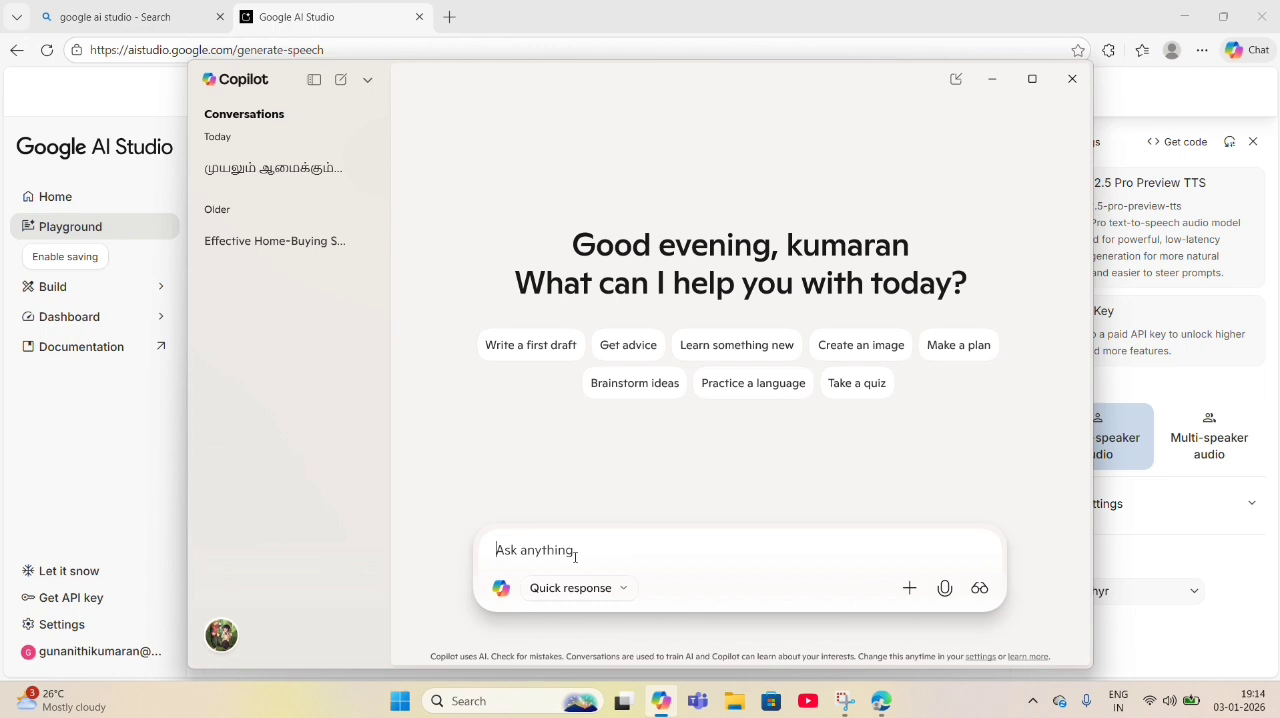
text(lion)
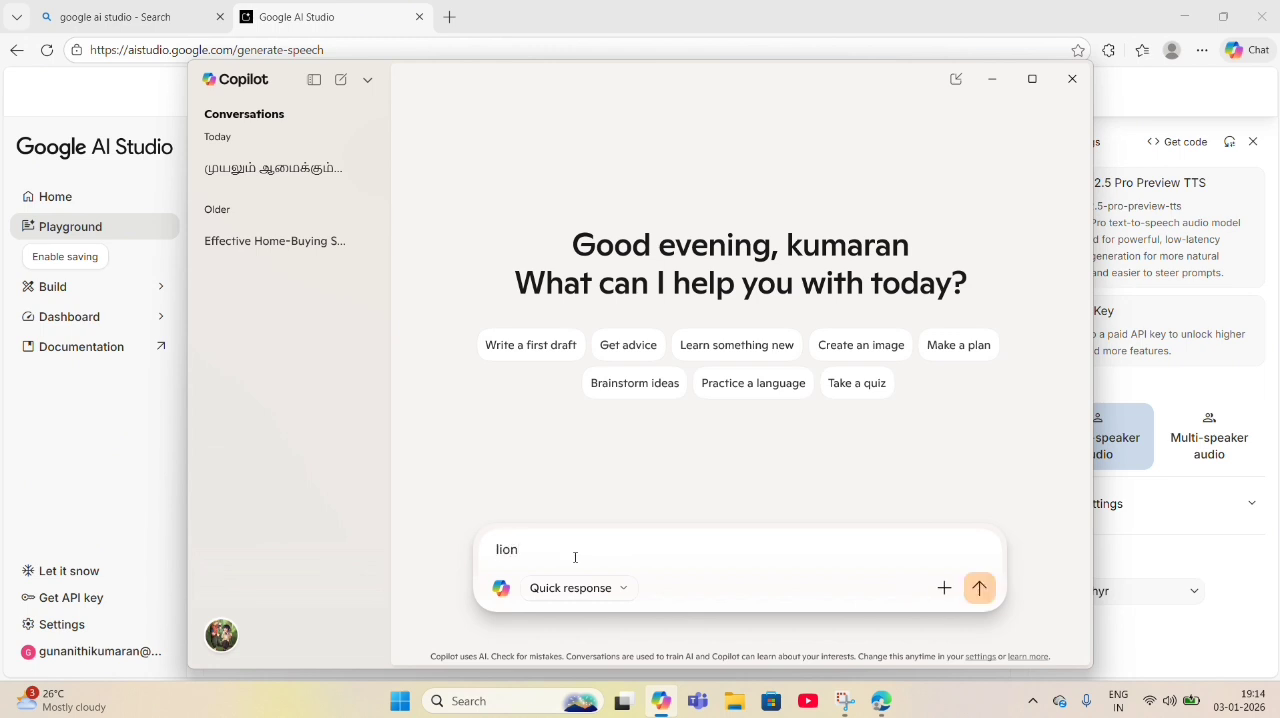
text( story tamul)
key(BackSpace)
key(Return)
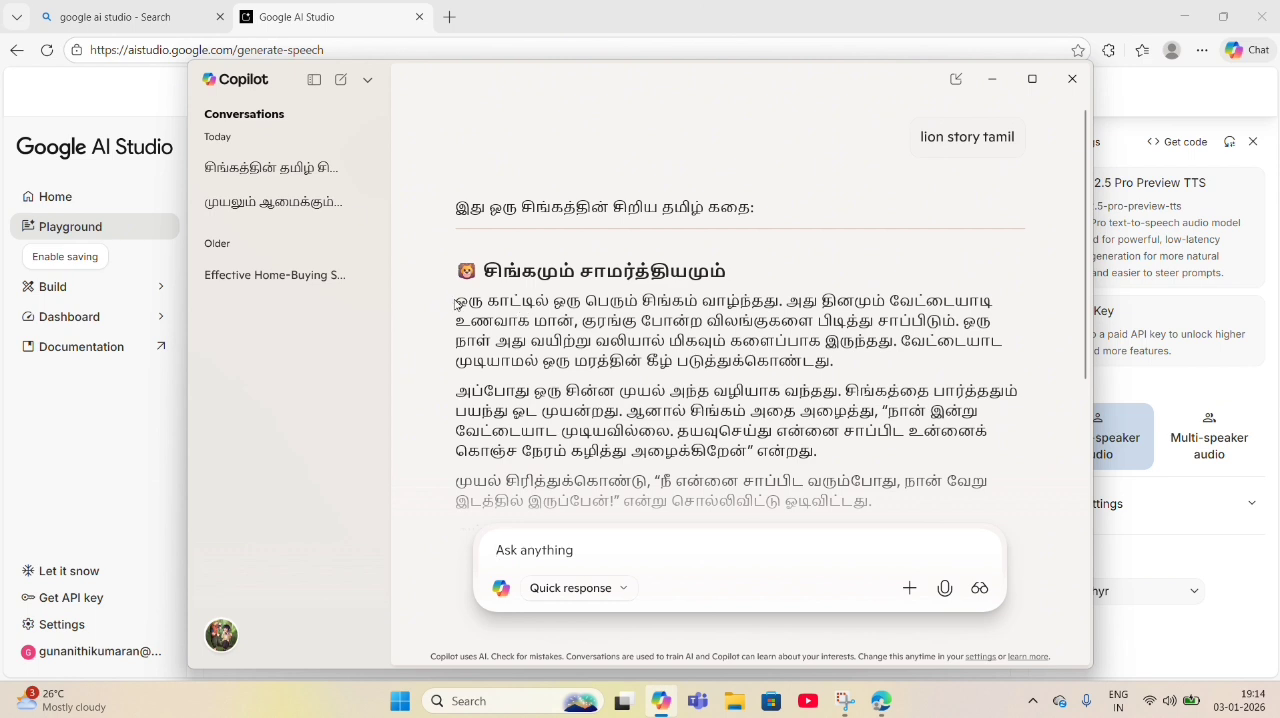
- Copy the Tamil lion story from Copilot into the speech text field in Google AI Studio
scroll(550, 325, down, 1)
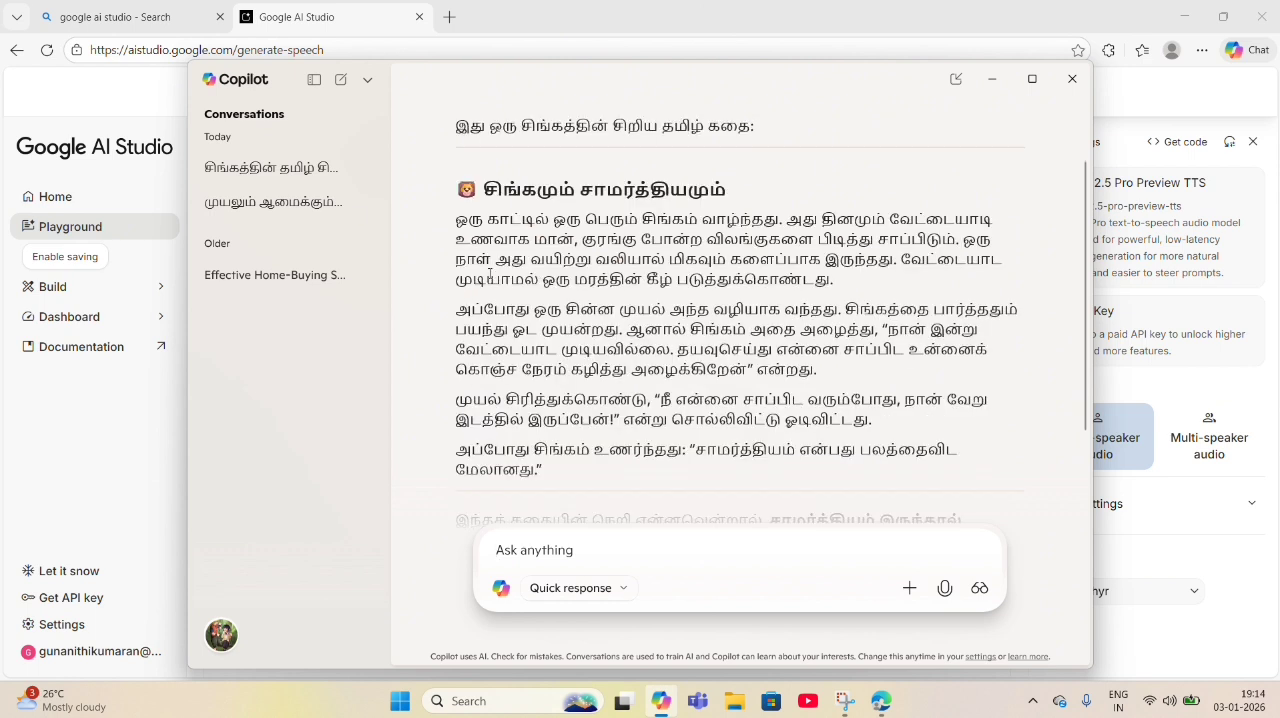
click(561, 31)
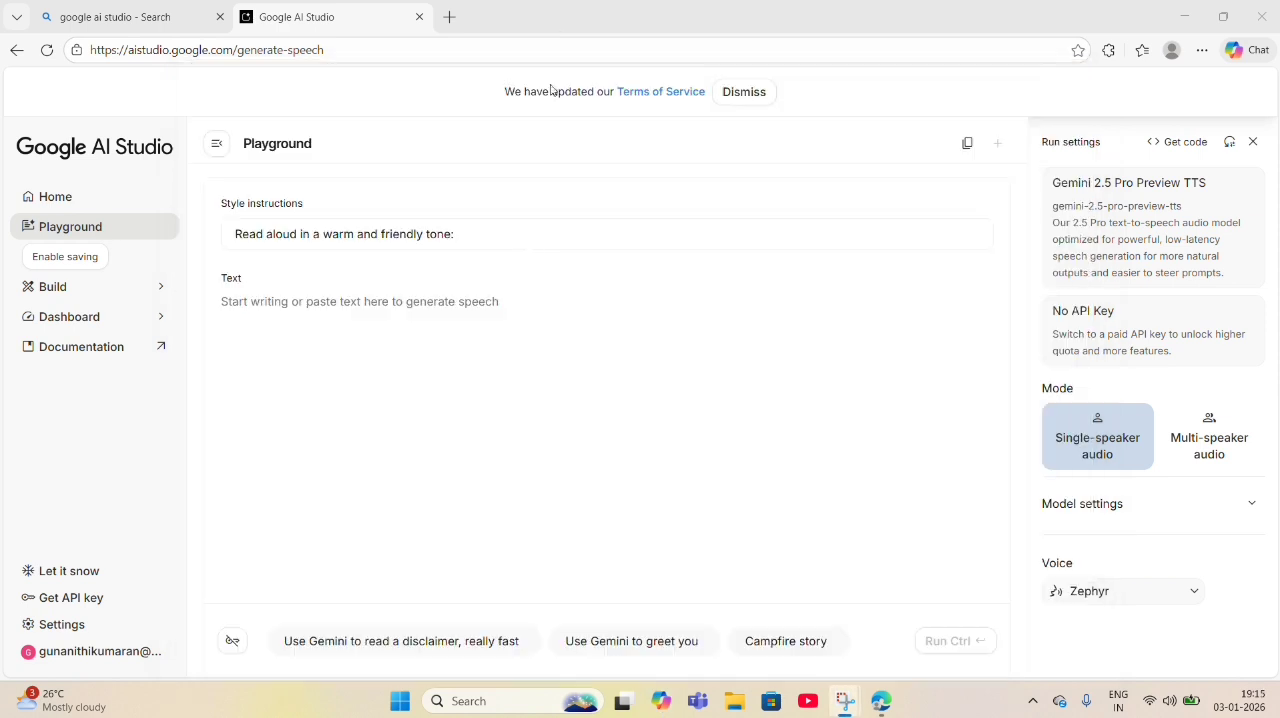
click(446, 304)
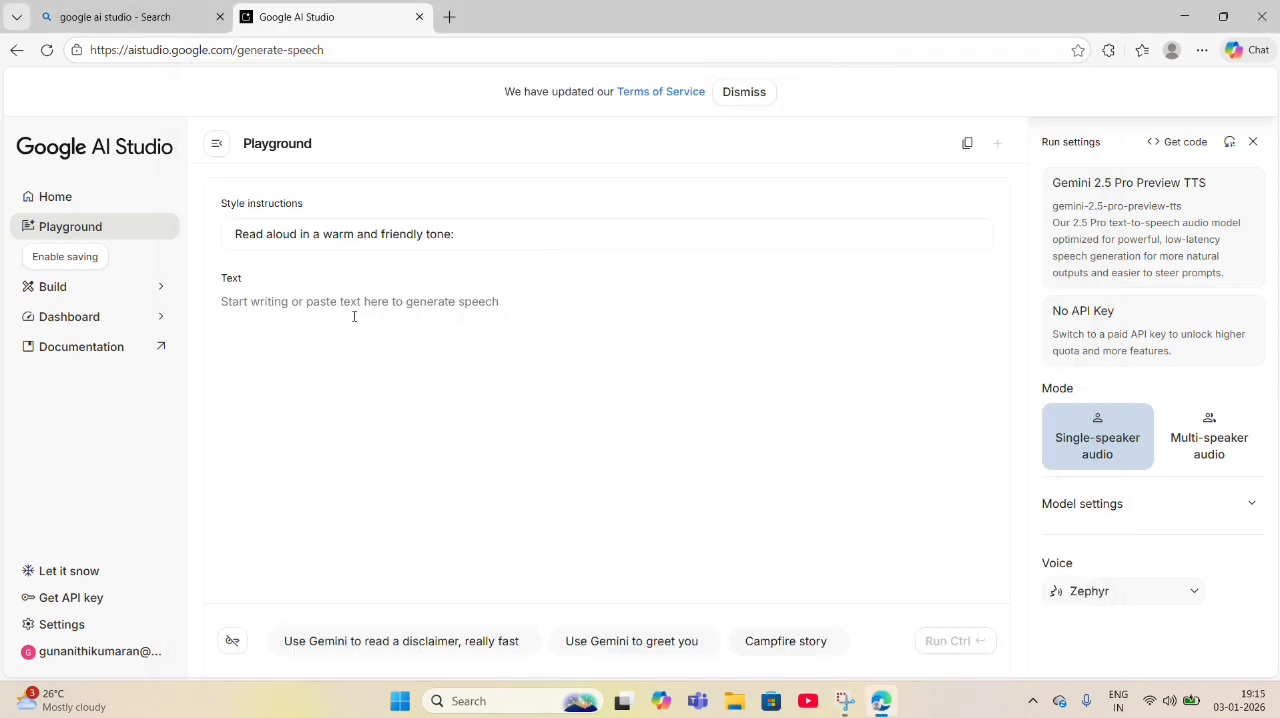
key(ctrl+v)
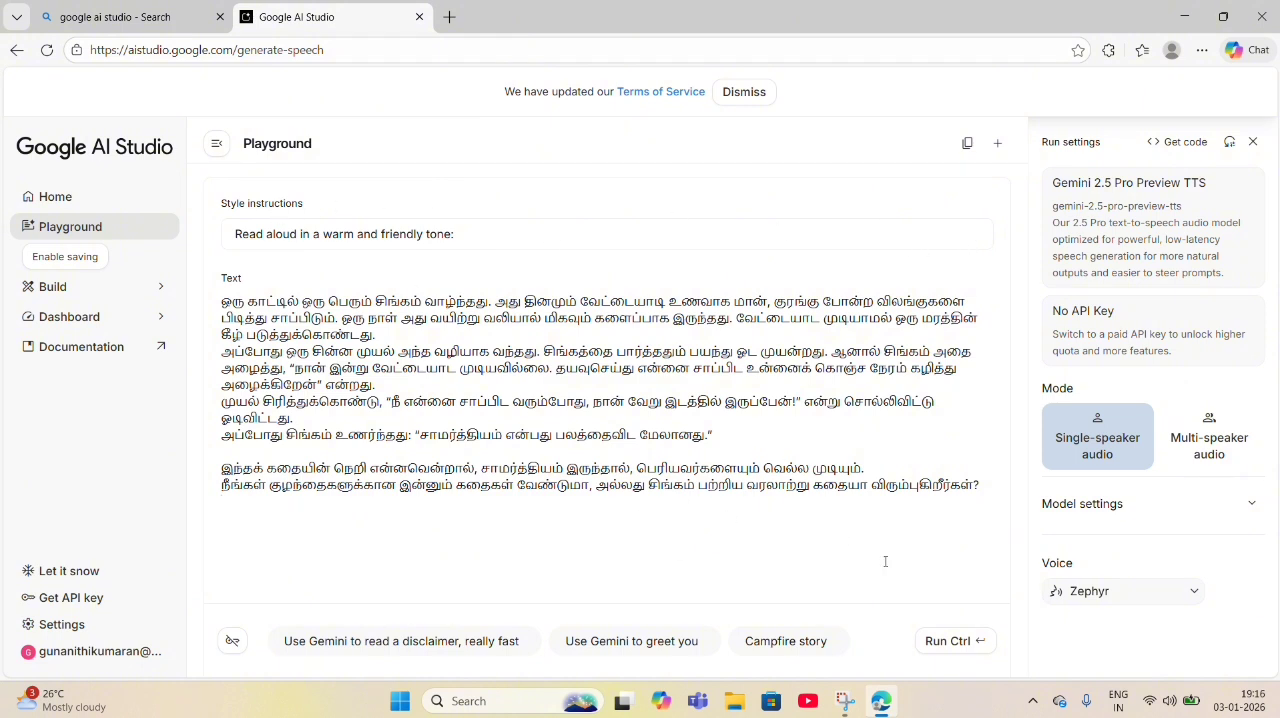
- Check the voice choices, keep Zephyr selected, and generate speech from the Tamil story
click(1191, 592)
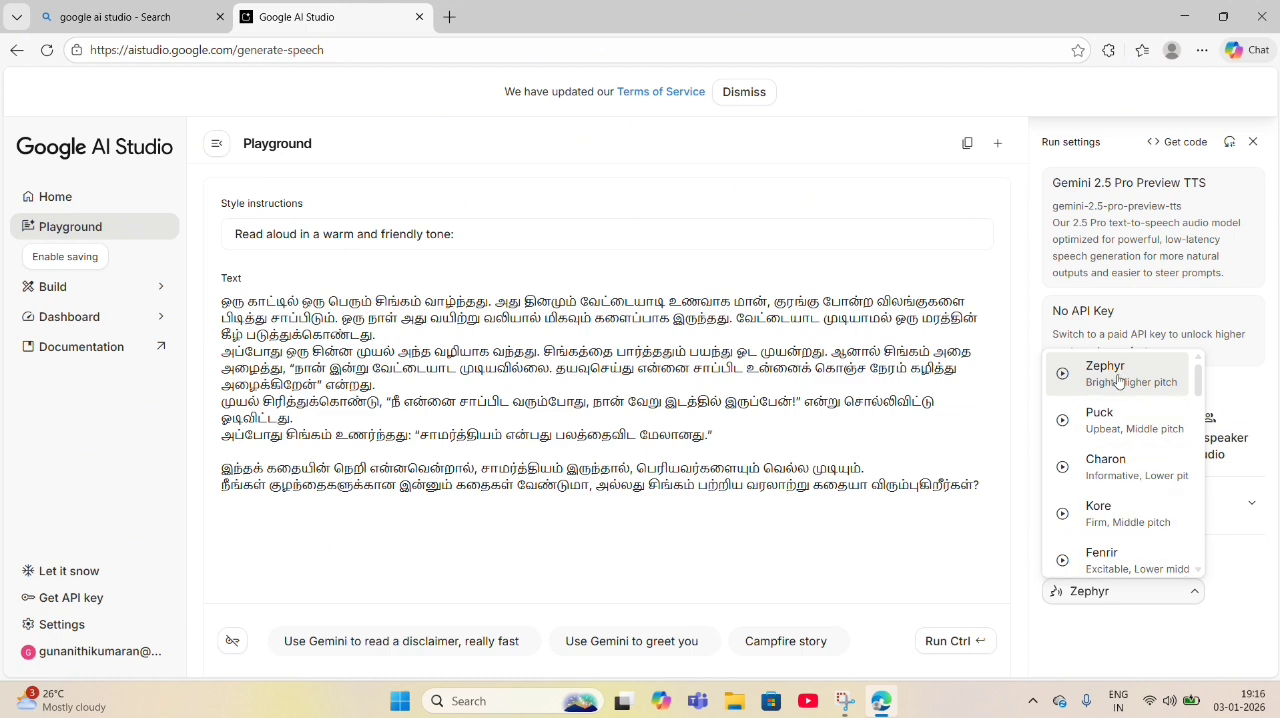
click(826, 526)
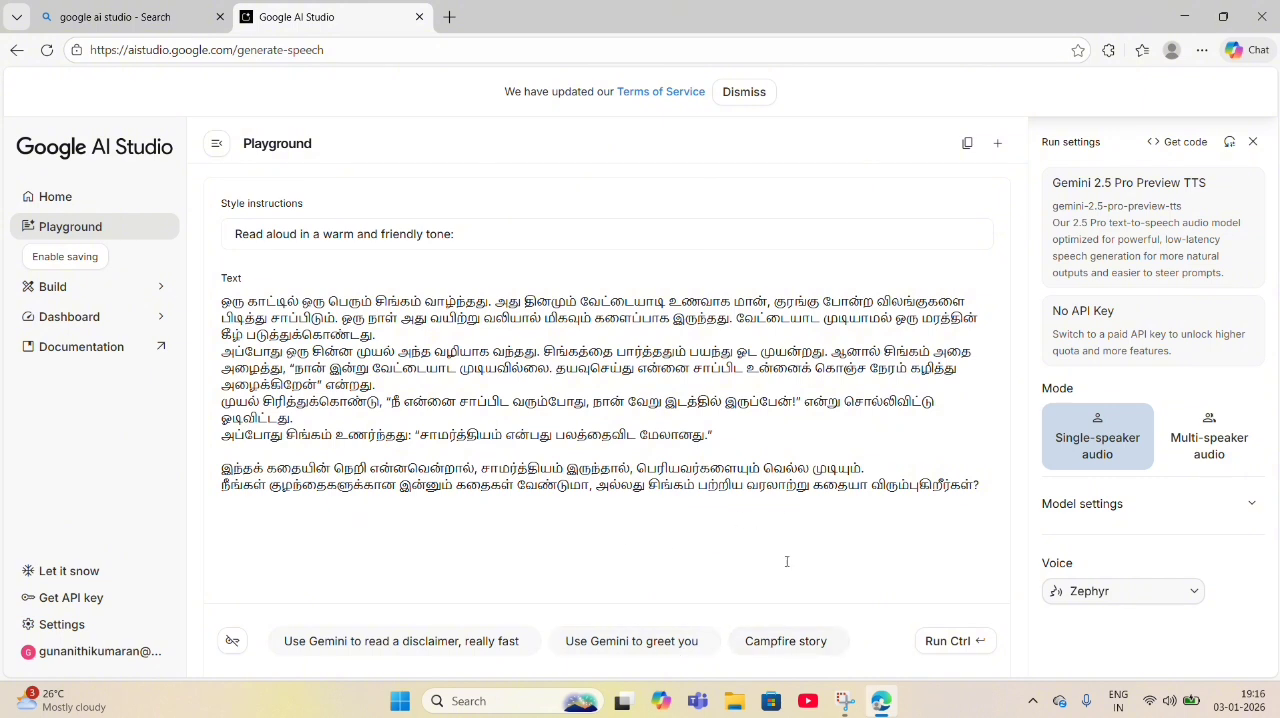
click(946, 645)
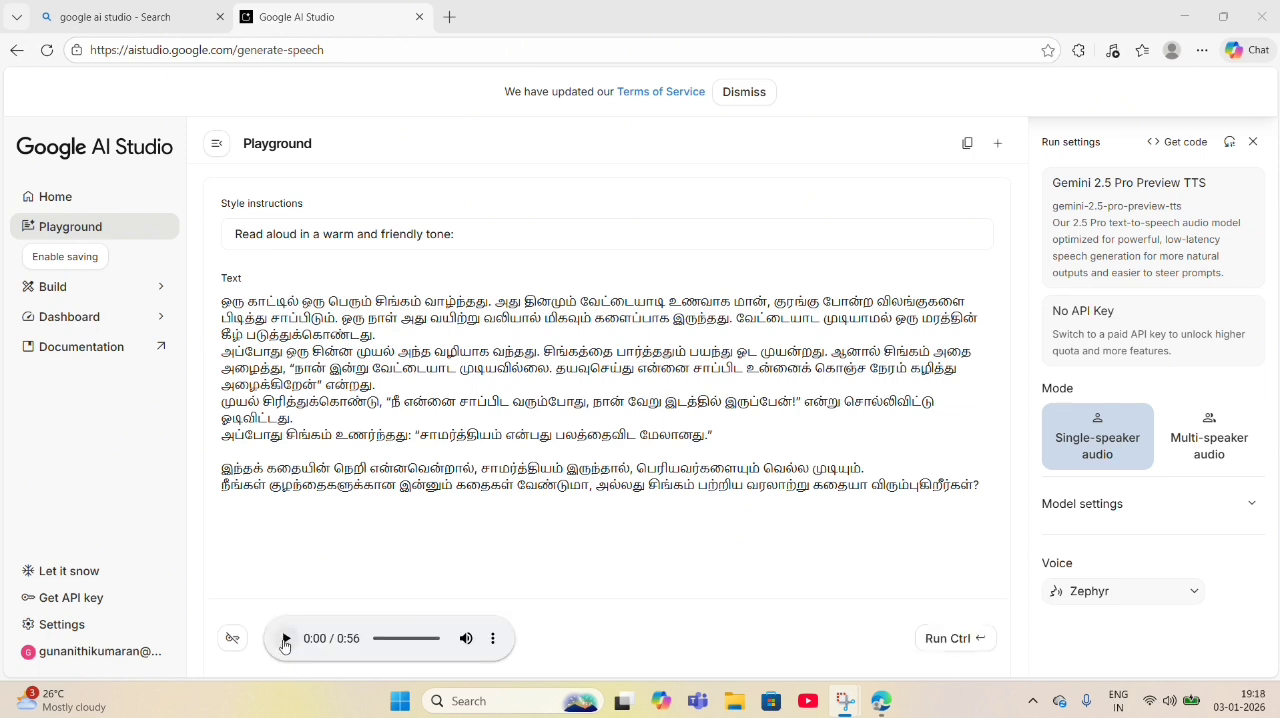
- Play back the generated audio of the Tamil story
click(285, 639)
mouse_move(473, 648)
click(284, 640)
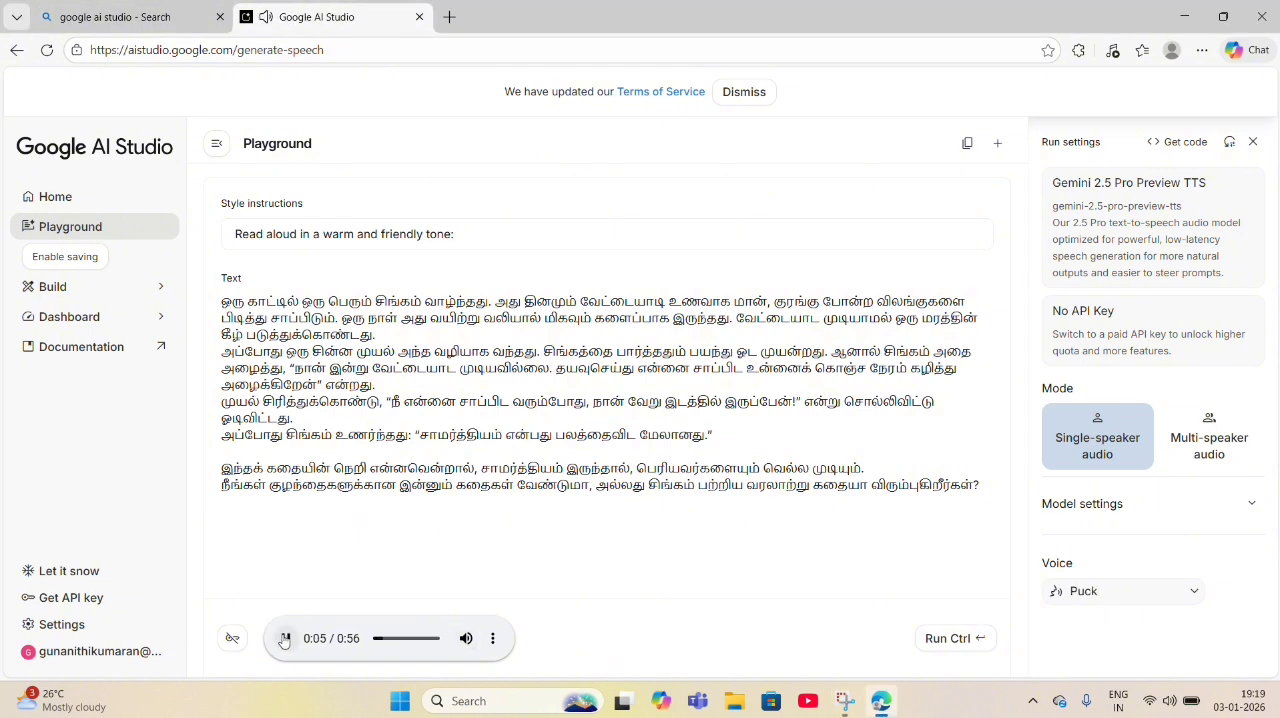
- Look through the full list of available voices, keeping Puck selected
click(1198, 594)
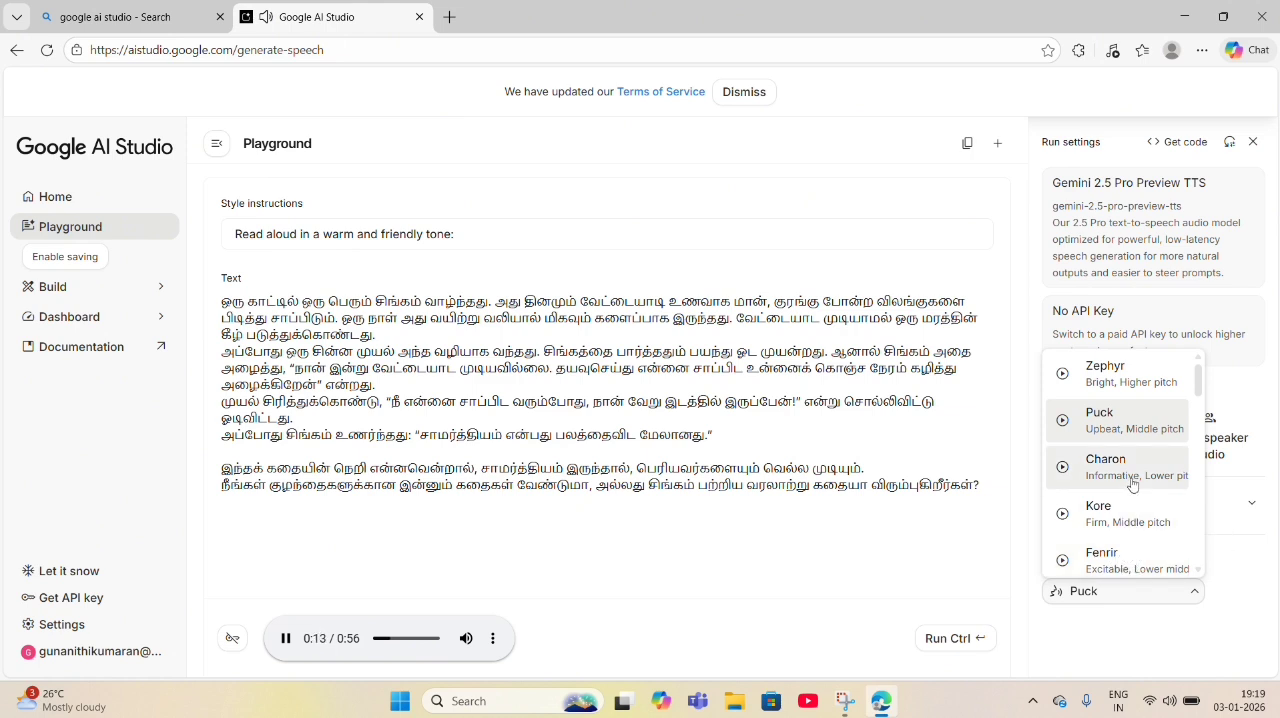
click(1198, 572)
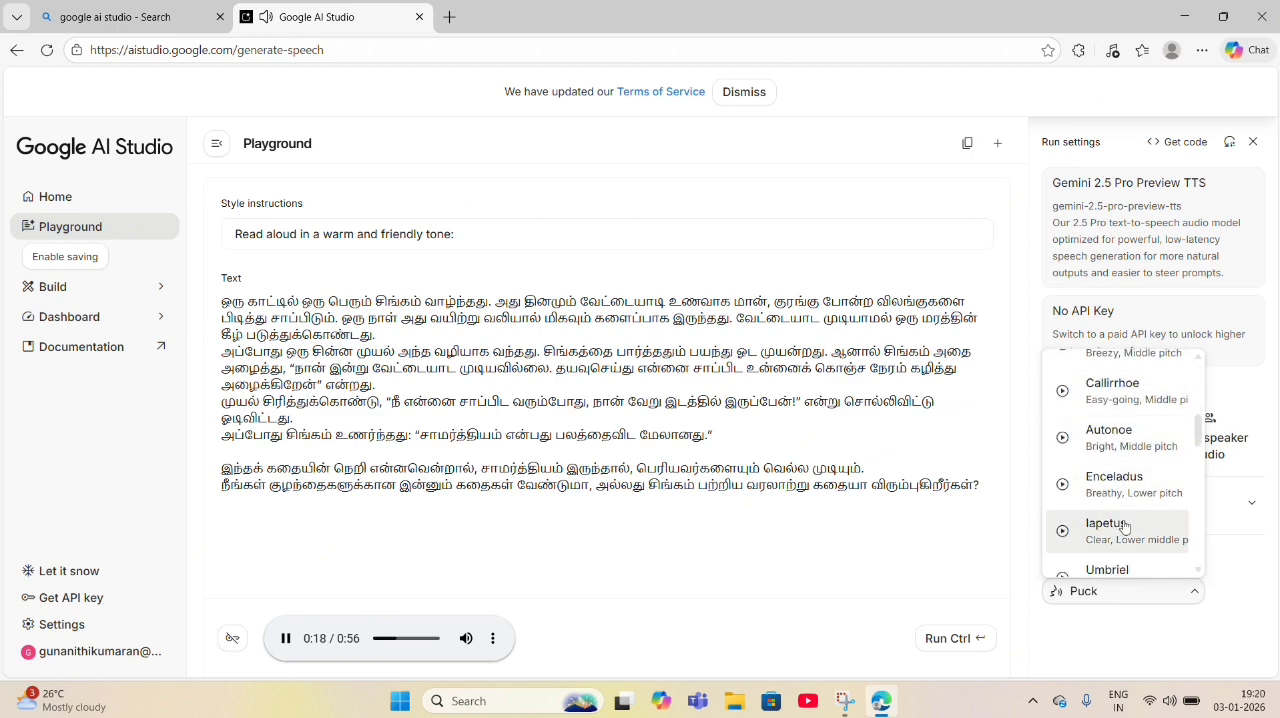
click(1199, 571)
click(1199, 570)
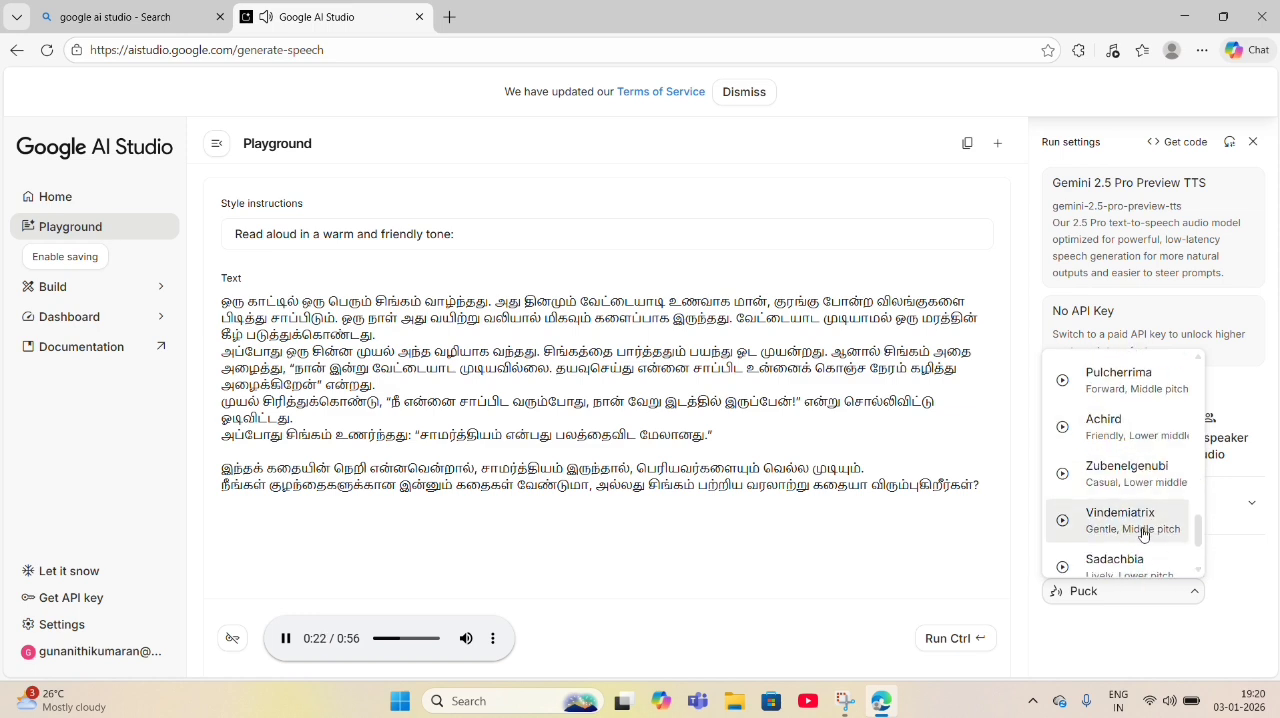
click(1199, 570)
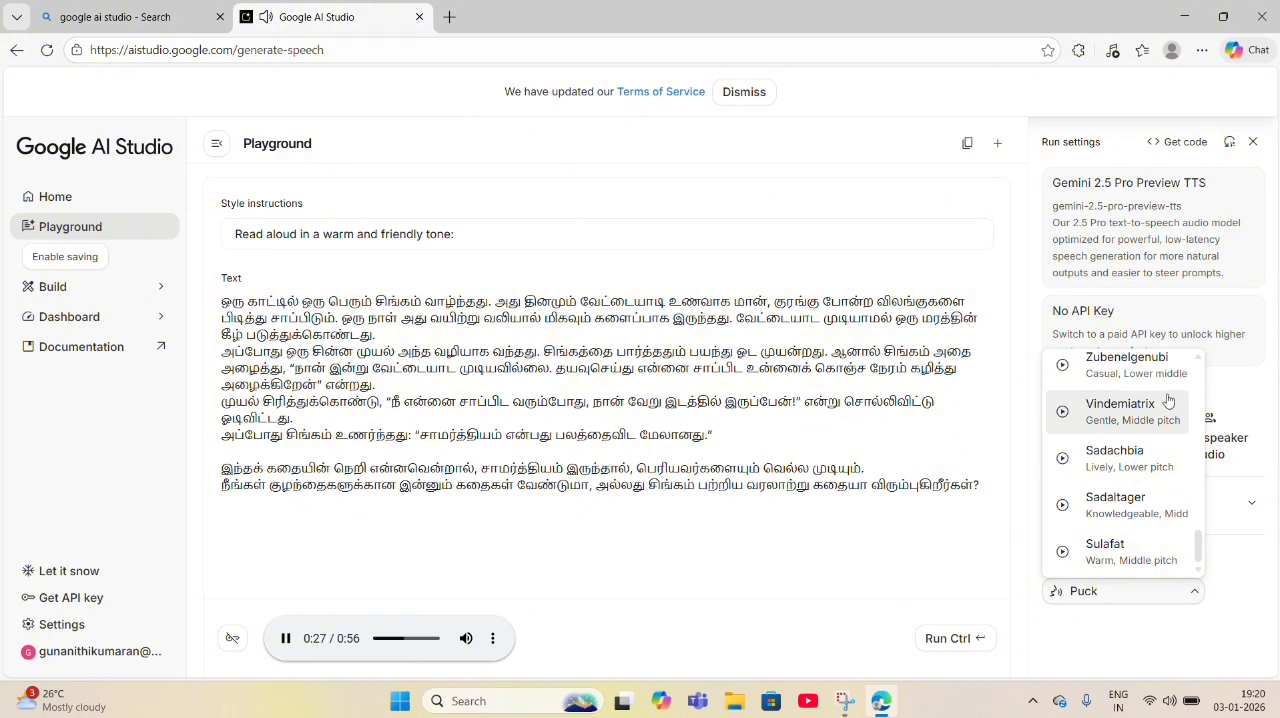
scroll(1200, 373, up, 10)
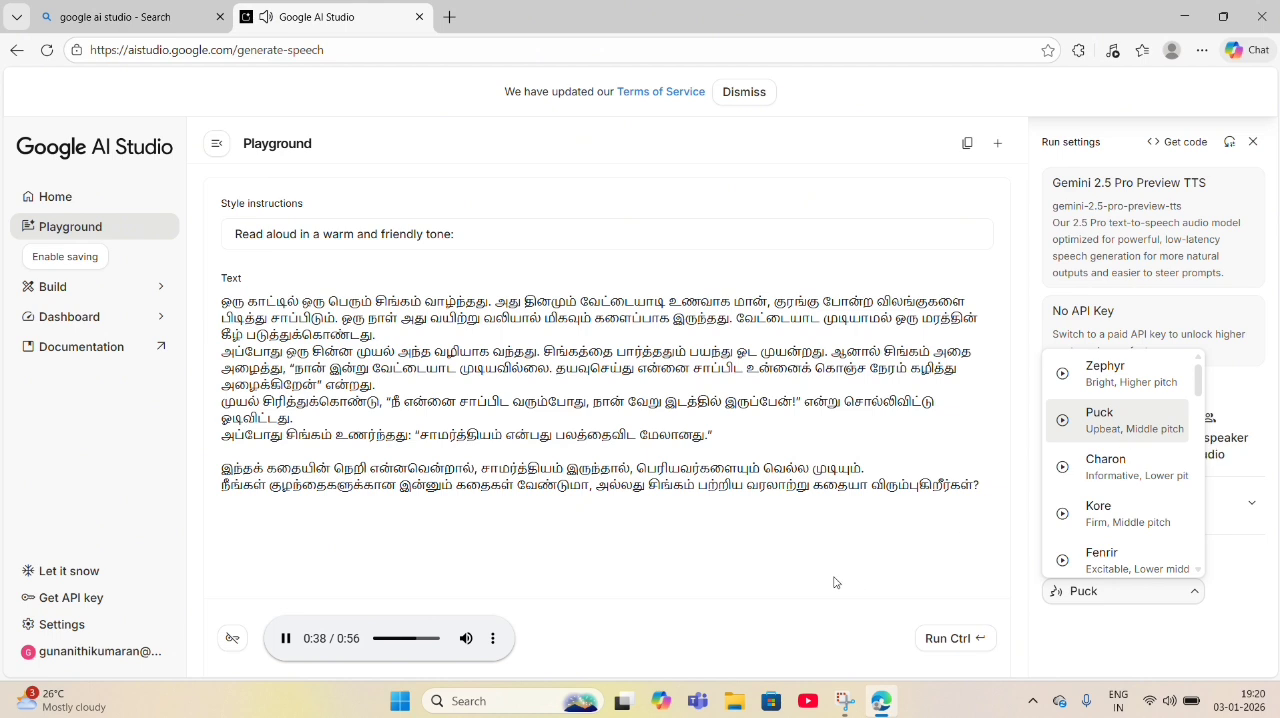
click(752, 590)
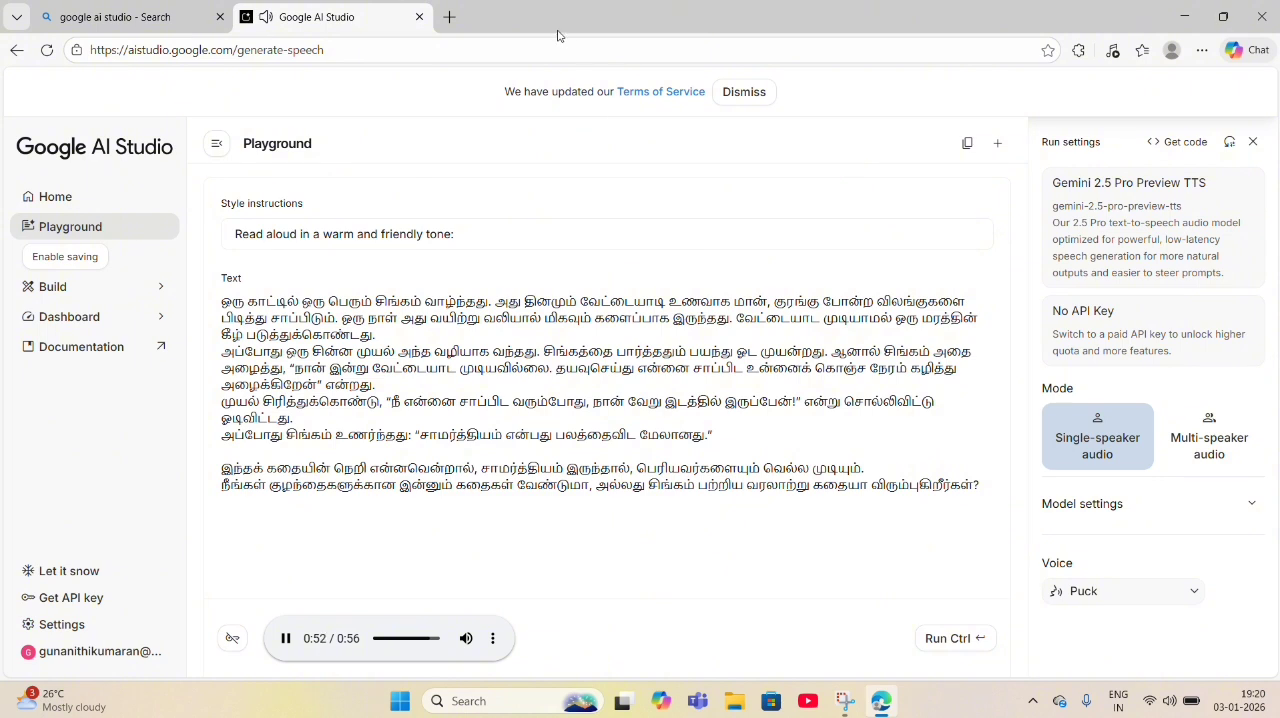
- Close the browser window
click(1262, 22)
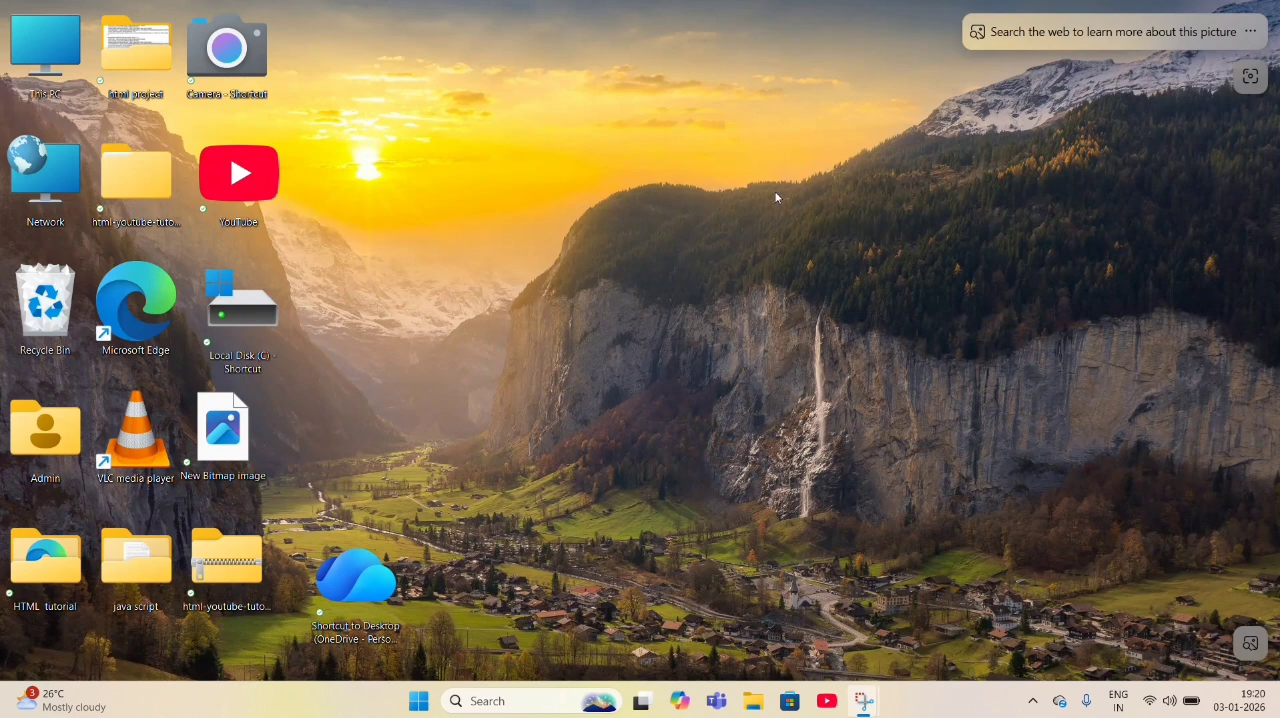